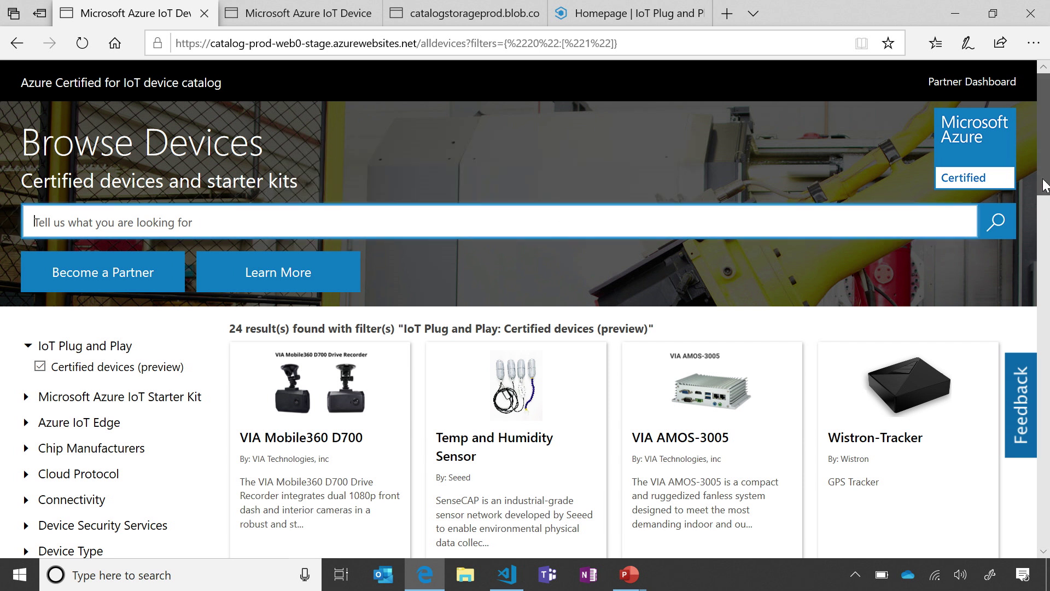
pyautogui.moveTo(1045, 177); pyautogui.dragTo(1042, 207)
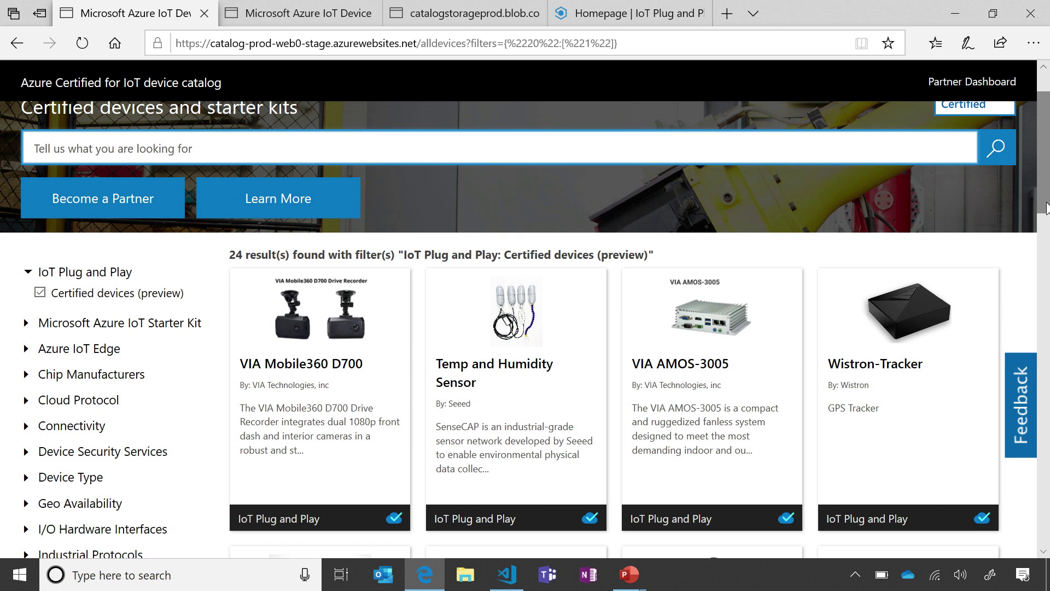
pyautogui.moveTo(1043, 207); pyautogui.dragTo(1045, 217)
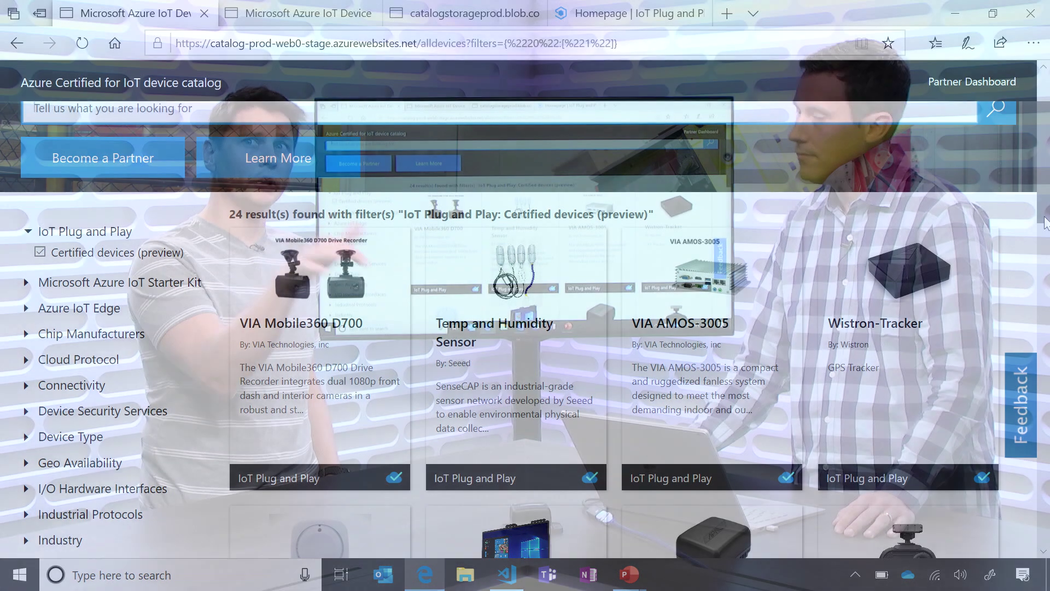
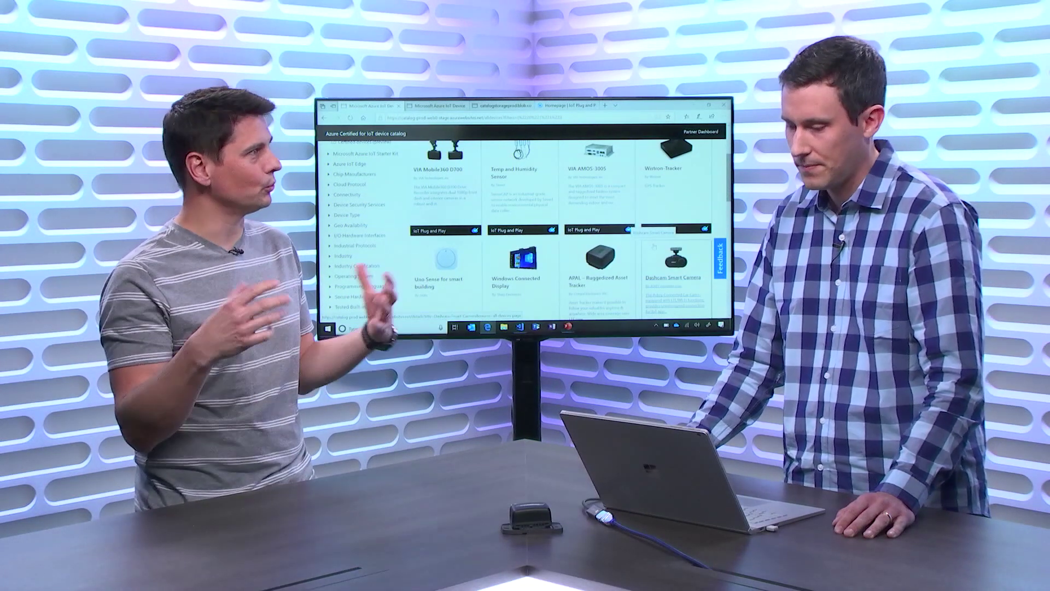
pyautogui.scroll(-1, 525, 230)
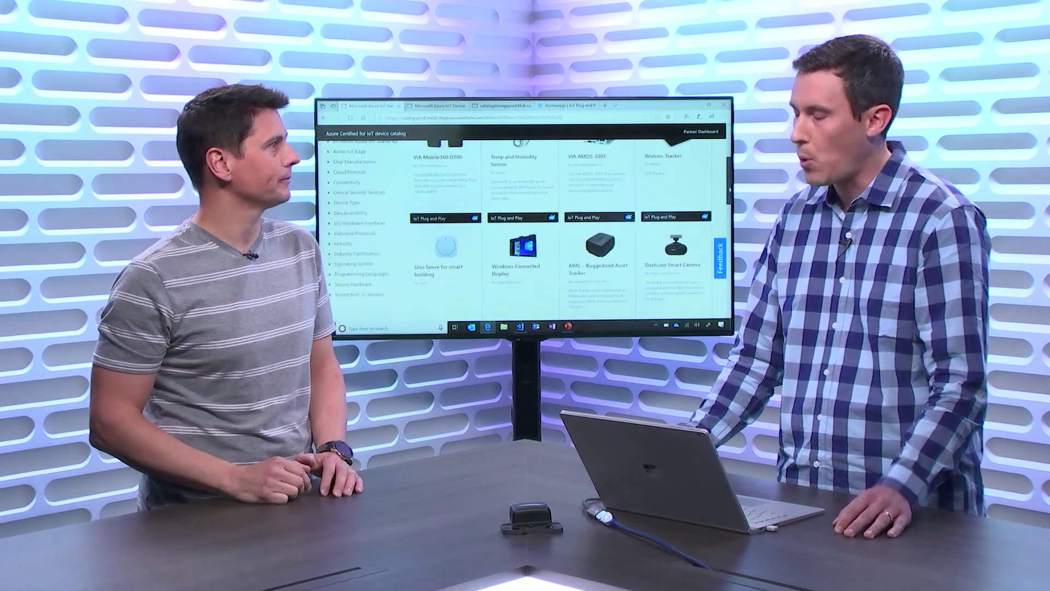
pyautogui.scroll(-1, 525, 230)
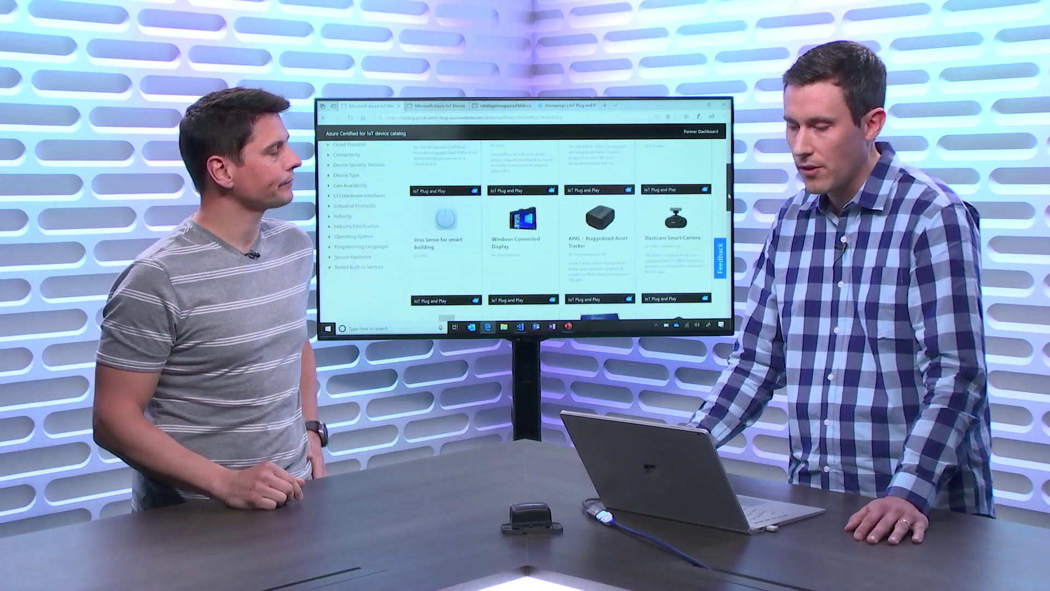
pyautogui.scroll(-2, 525, 231)
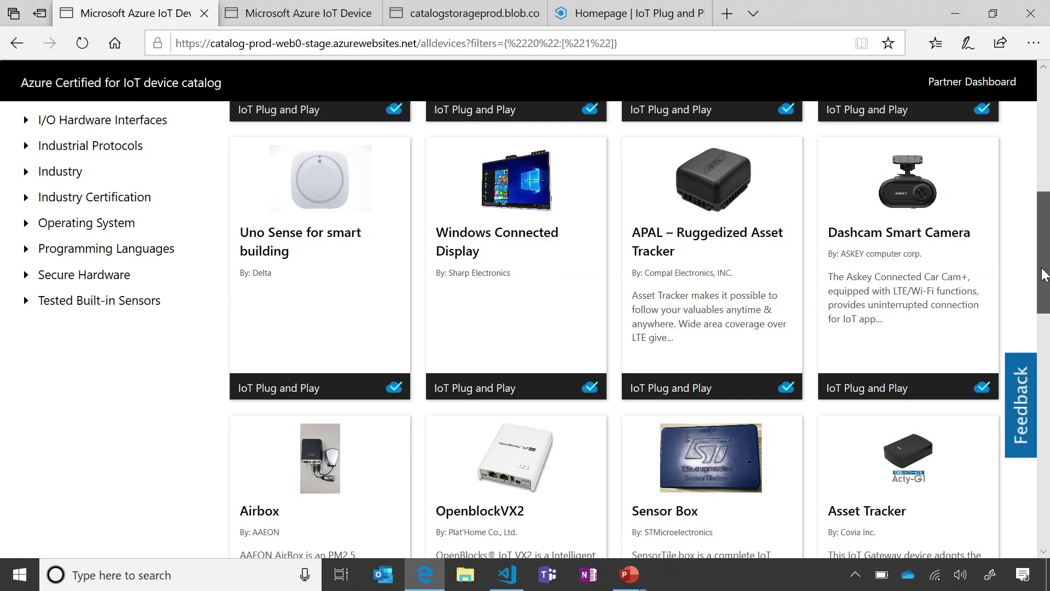
pyautogui.moveTo(1044, 273)
pyautogui.mouseDown()
pyautogui.moveTo(1041, 308)
pyautogui.moveTo(1043, 271)
pyautogui.mouseUp()
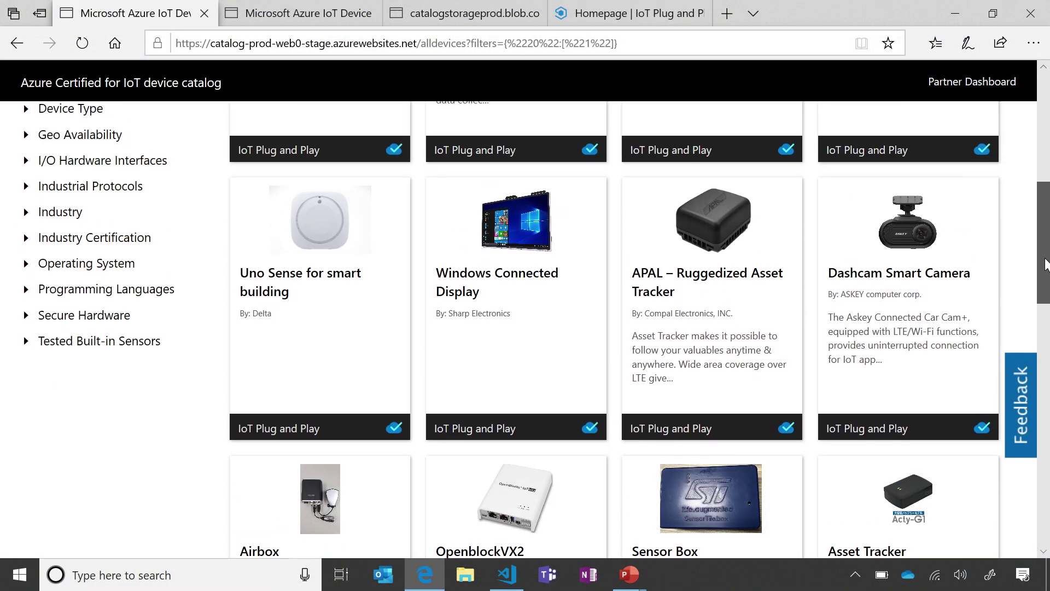
# - Open the APAL – Ruggedized Asset Tracker card's details page from the device catalog
pyautogui.click(730, 284)
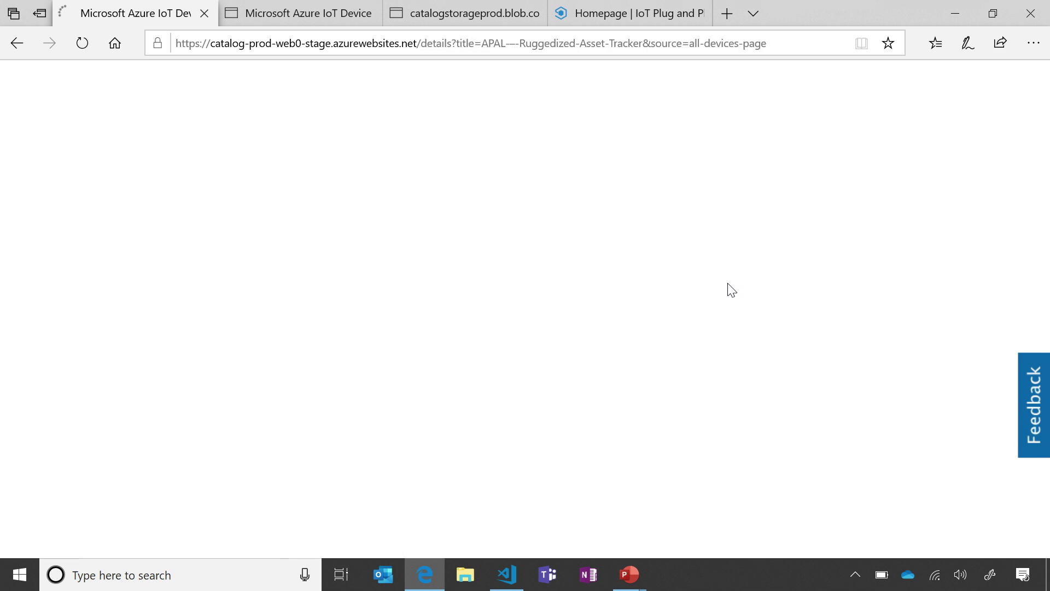
# - Review the APAL tracker's specifications, then bring up the downloaded COMPAL-Tracker.json capability file
pyautogui.click(285, 12)
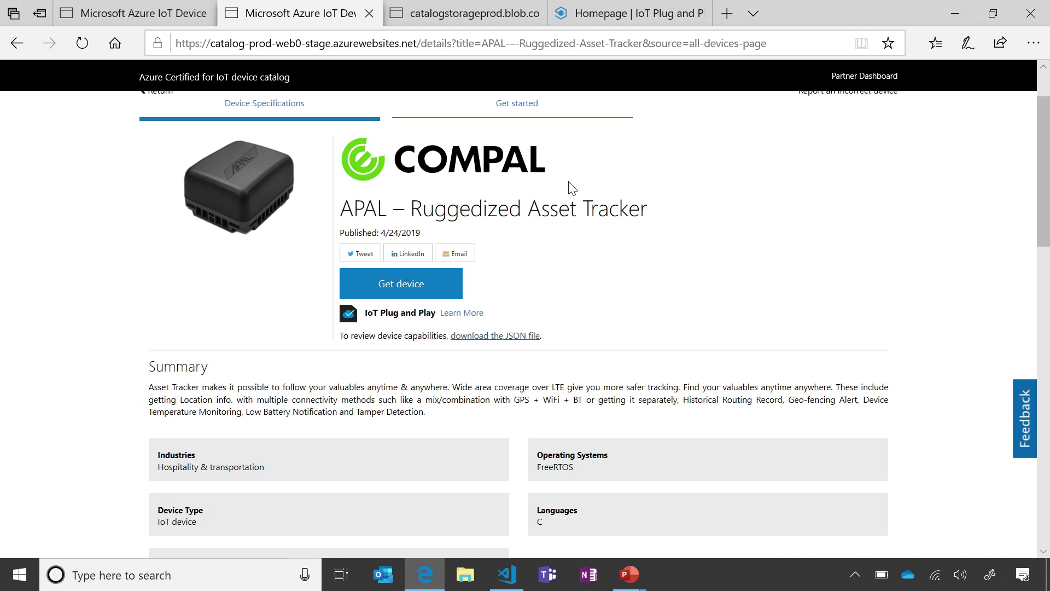
pyautogui.scroll(-1, 621, 277)
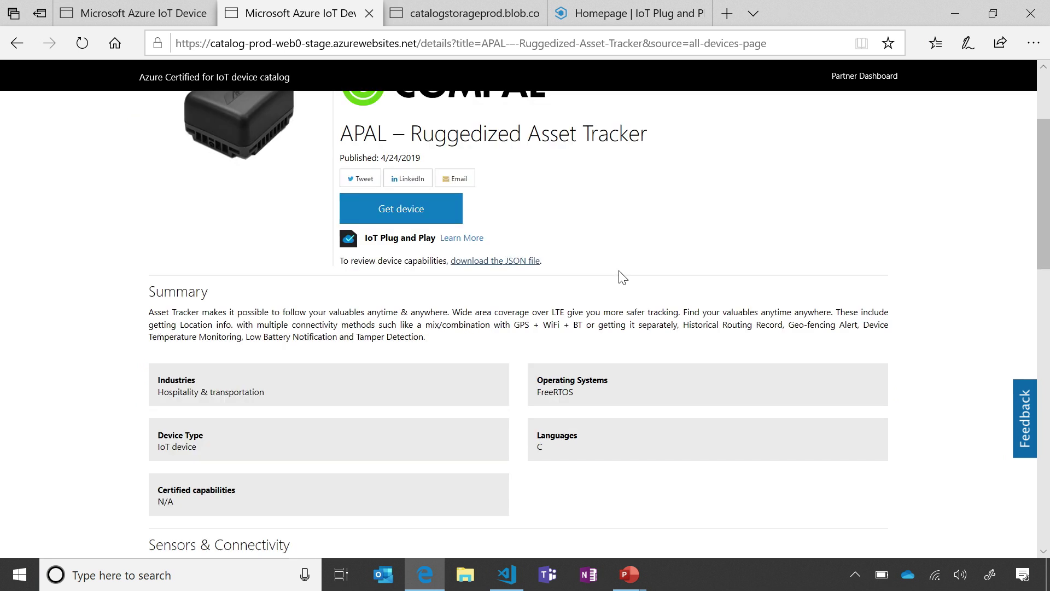
pyautogui.scroll(1, 730, 275)
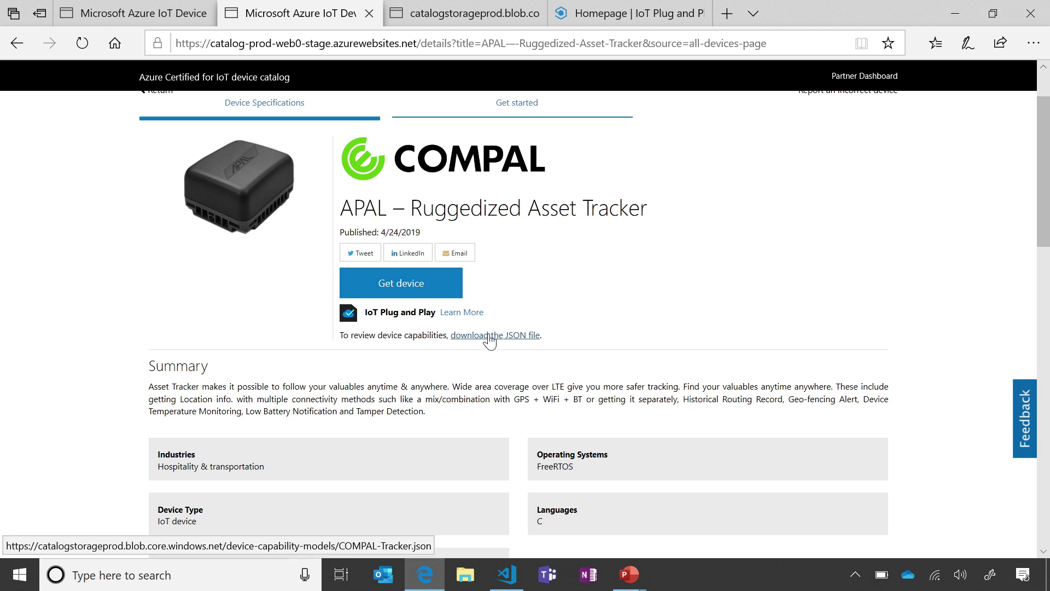
pyautogui.click(464, 13)
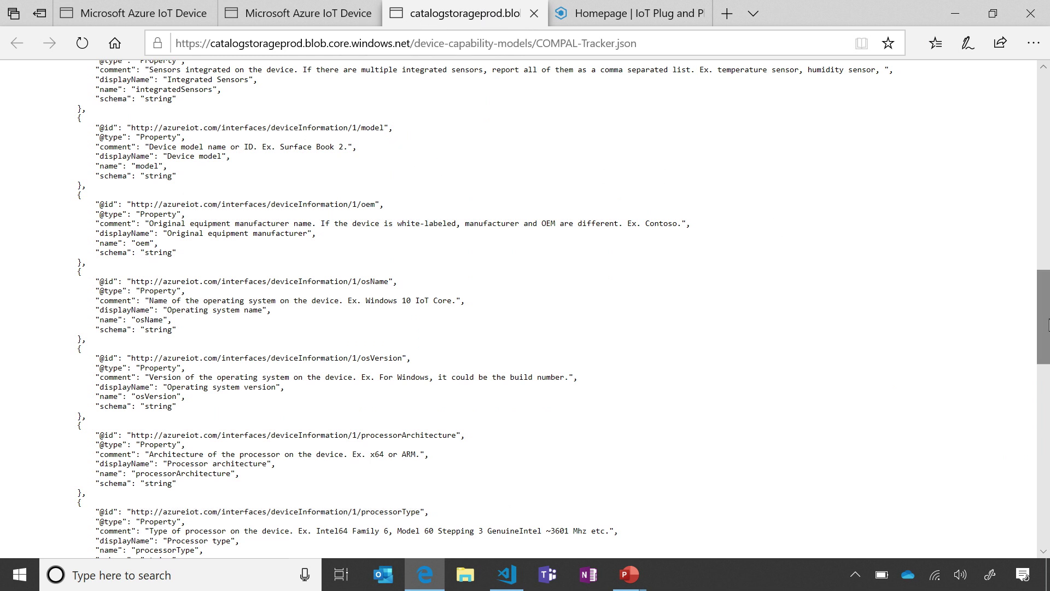
pyautogui.moveTo(1043, 321); pyautogui.dragTo(1046, 205)
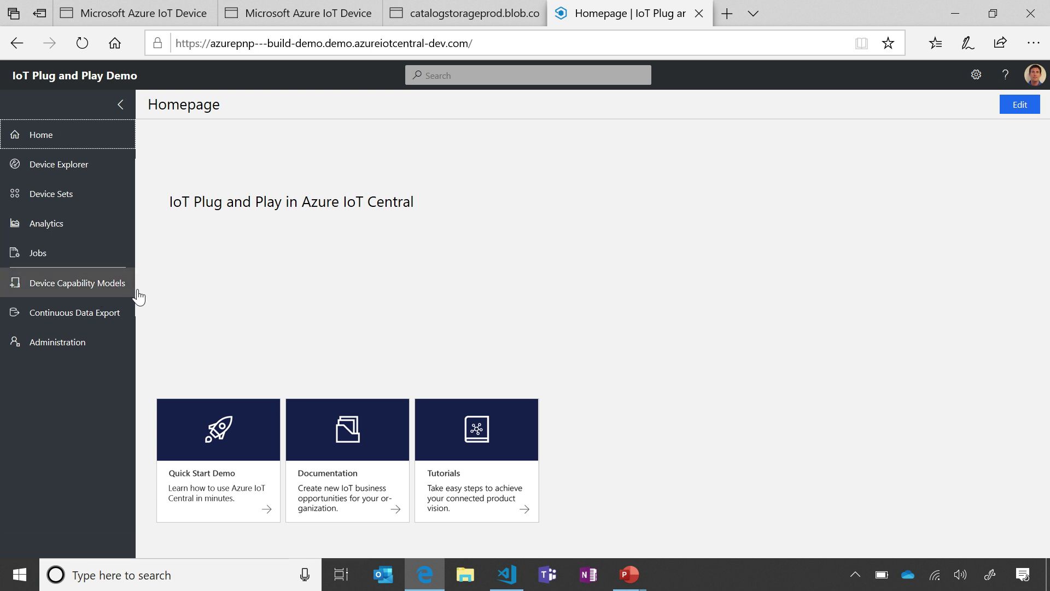
# - From Device Capability Models, start a new model and choose to import an existing one
pyautogui.click(98, 285)
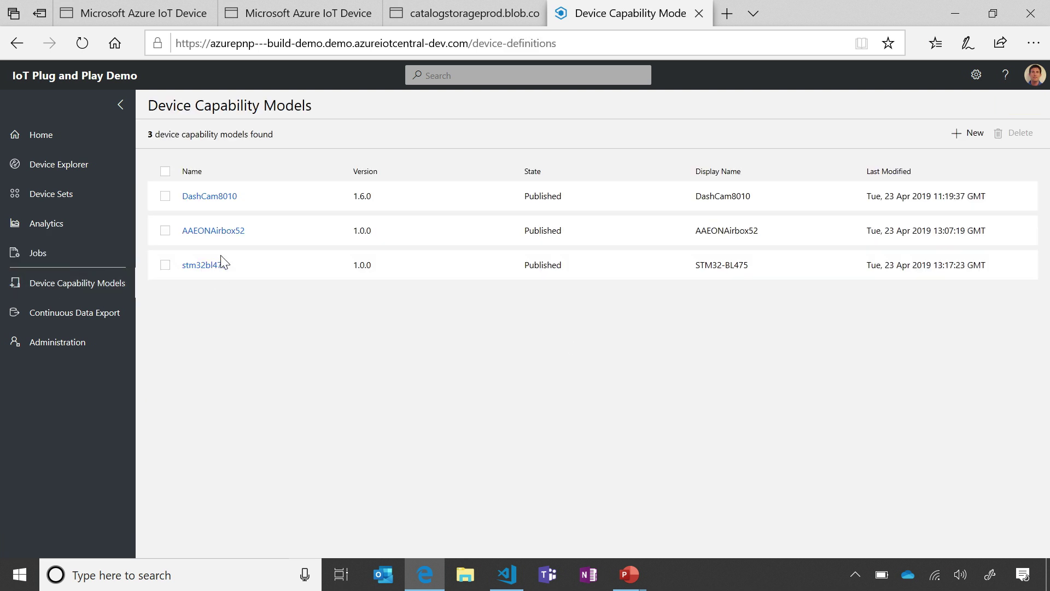
pyautogui.click(969, 133)
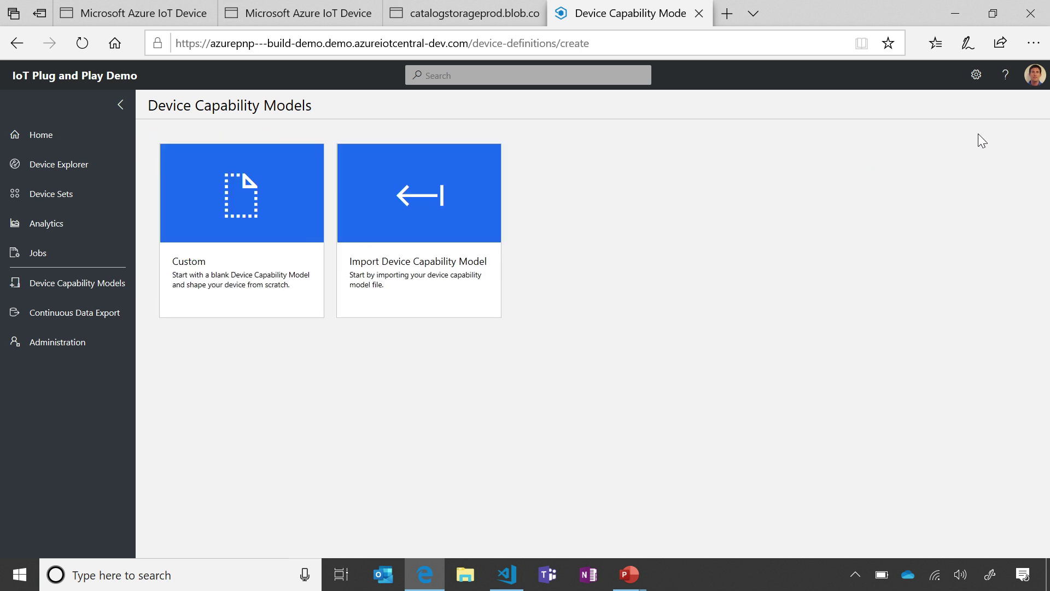
pyautogui.click(404, 258)
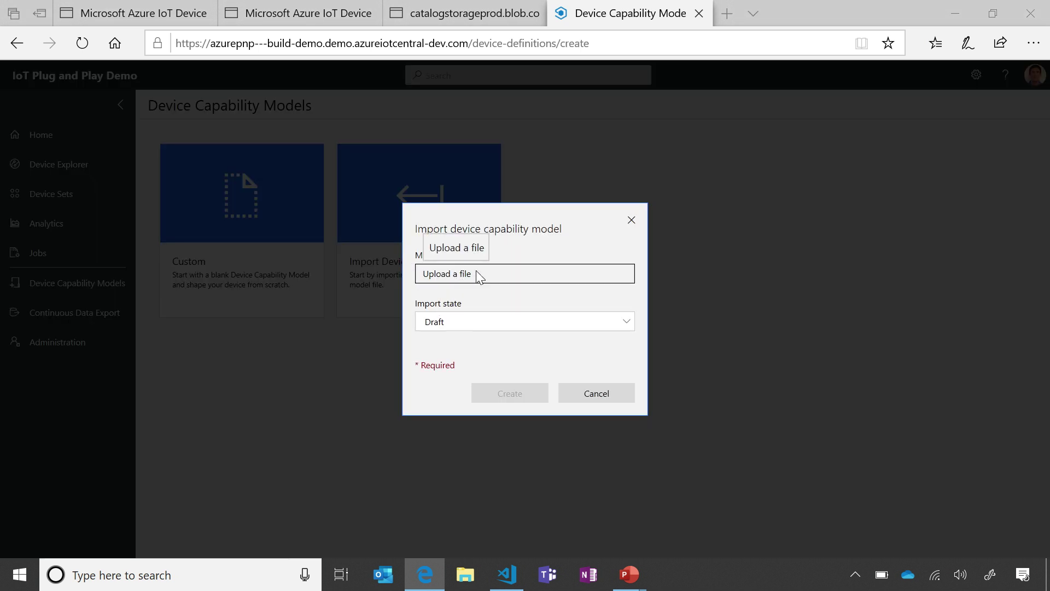
# - Upload COMPAL-Tracker.json from the Desktop with Published import state, creating GT100 (1.0.0)
pyautogui.click(478, 275)
pyautogui.click(213, 134)
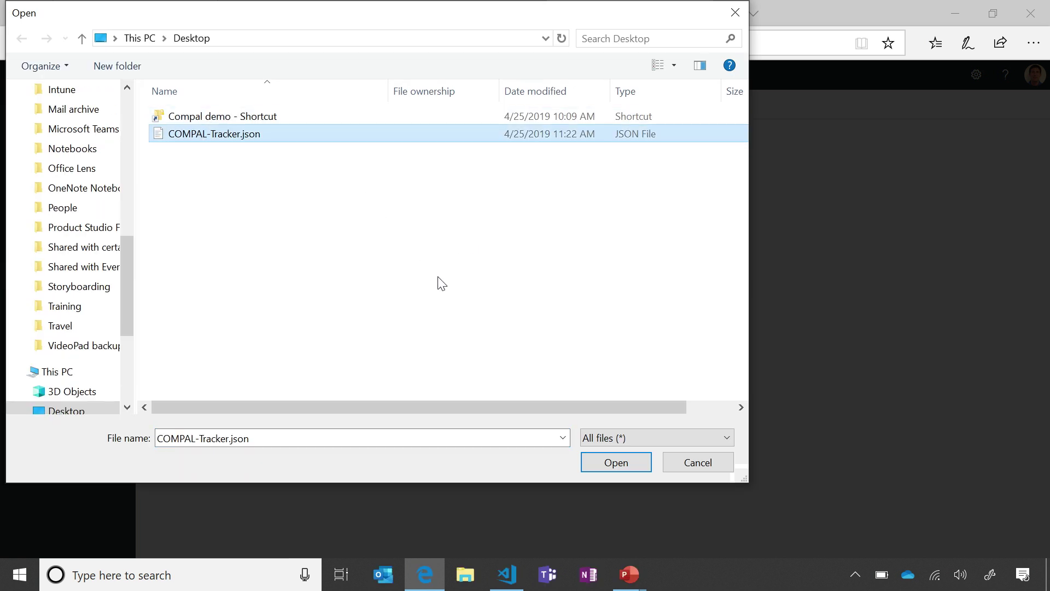
pyautogui.click(617, 462)
pyautogui.click(526, 320)
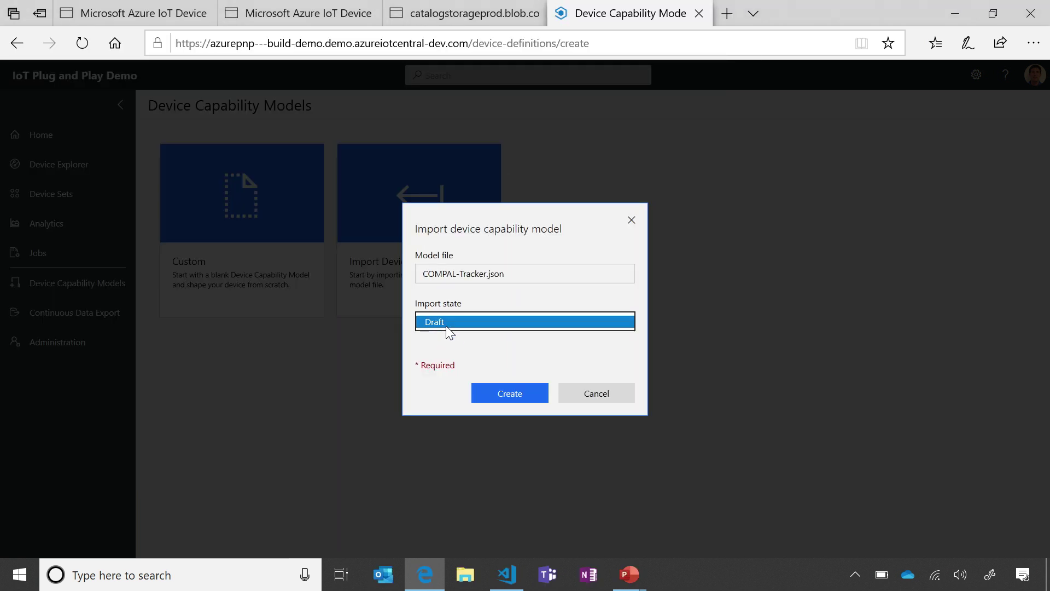
pyautogui.click(451, 334)
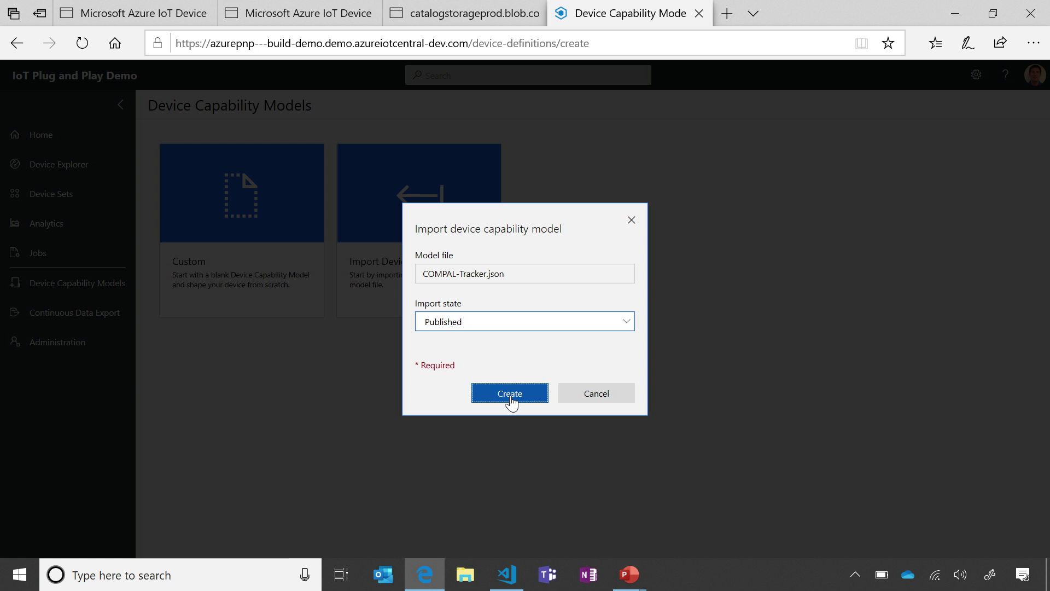
pyautogui.click(510, 394)
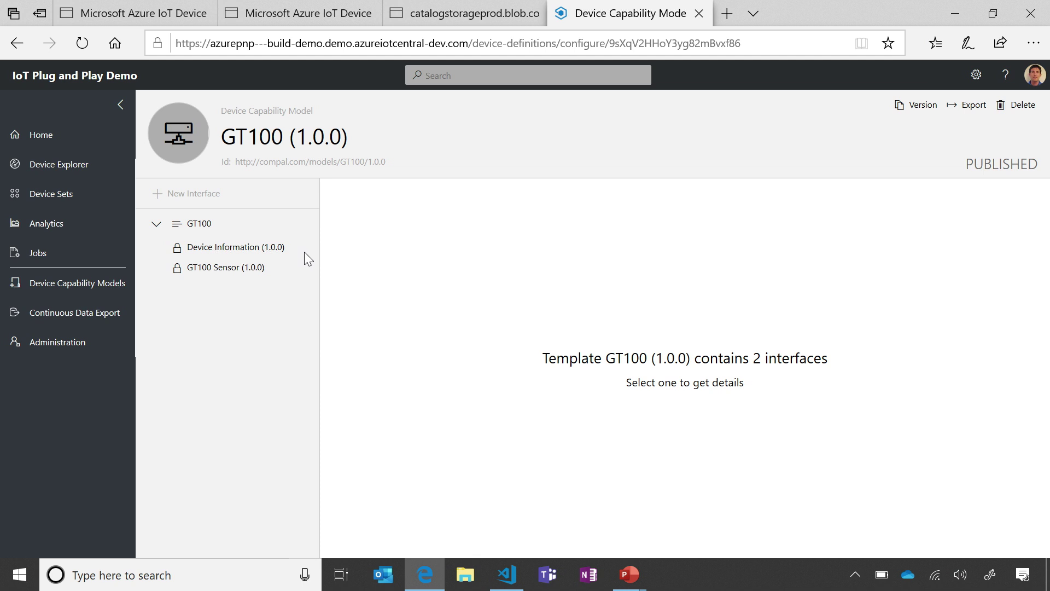
# - Inspect the Device Information (1.0.0) and GT100 Sensor (1.0.0) interface capabilities
pyautogui.click(236, 247)
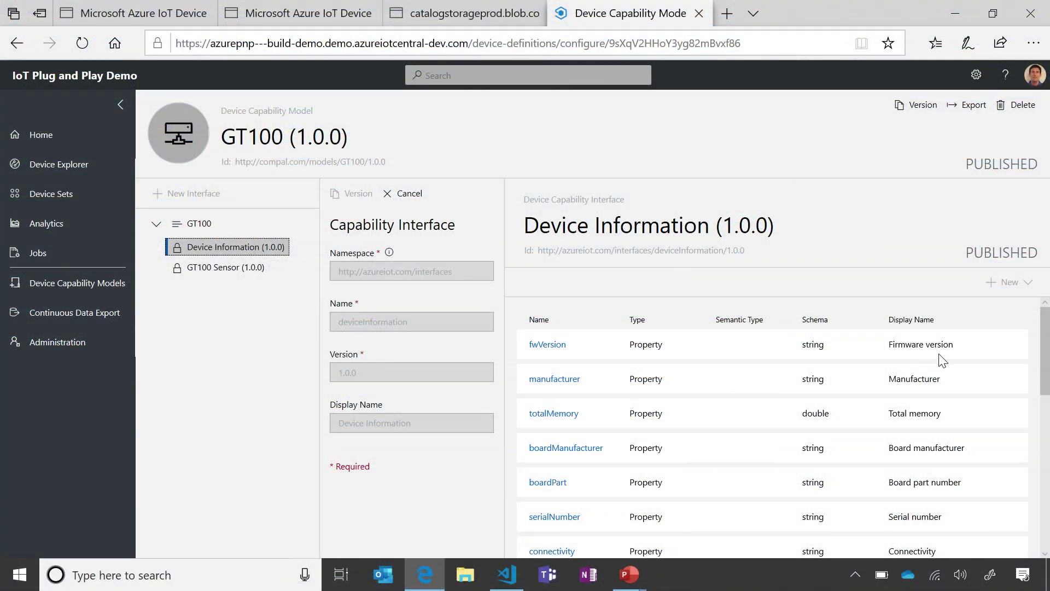
pyautogui.moveTo(1044, 343); pyautogui.dragTo(1045, 376)
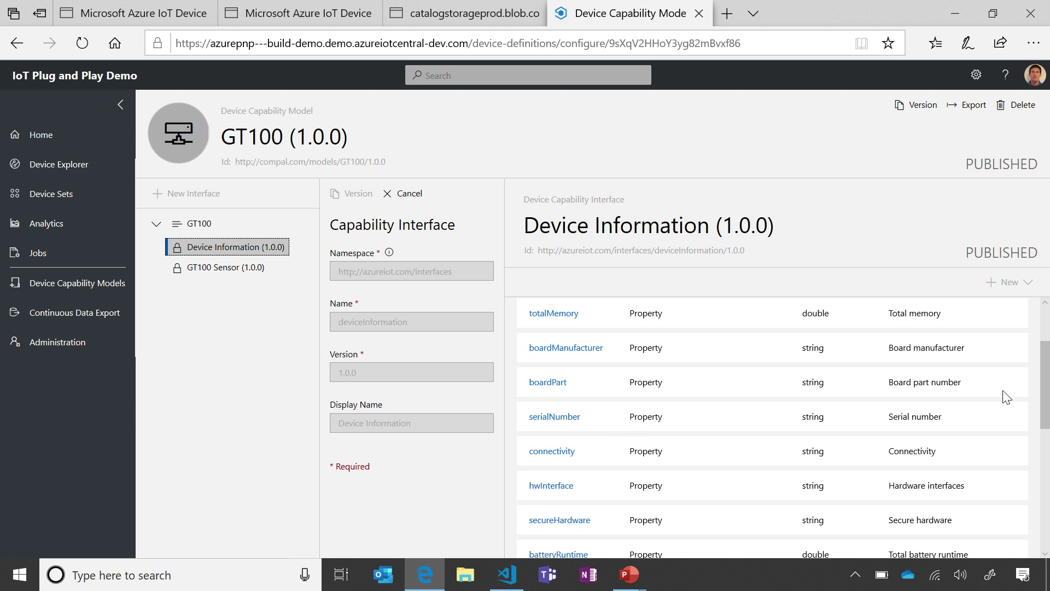
pyautogui.click(225, 267)
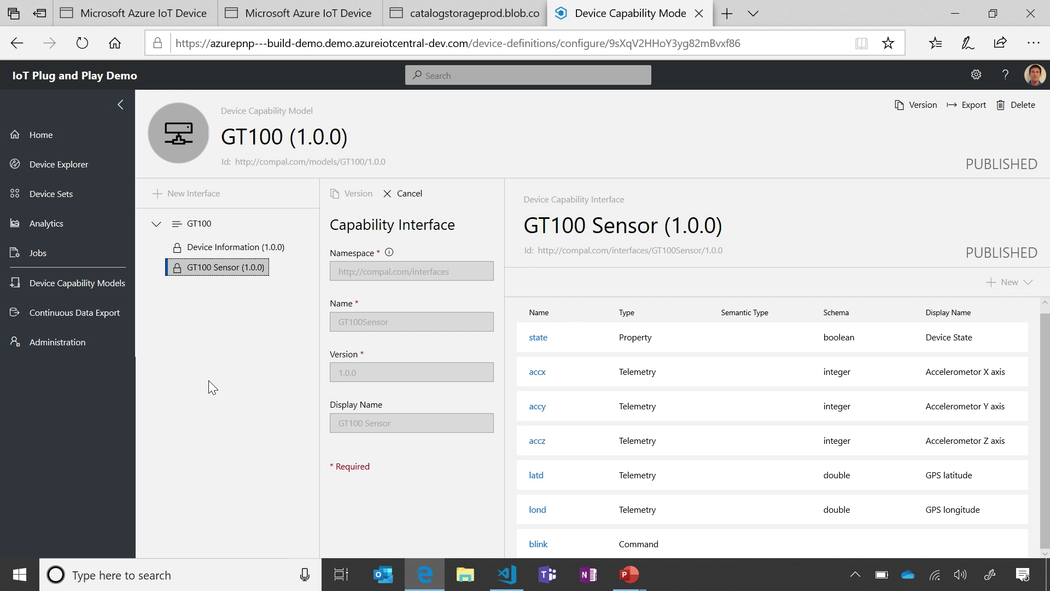
# - Add a simulated device under the GT100 (1.0.0) template and open its dashboard
pyautogui.click(58, 164)
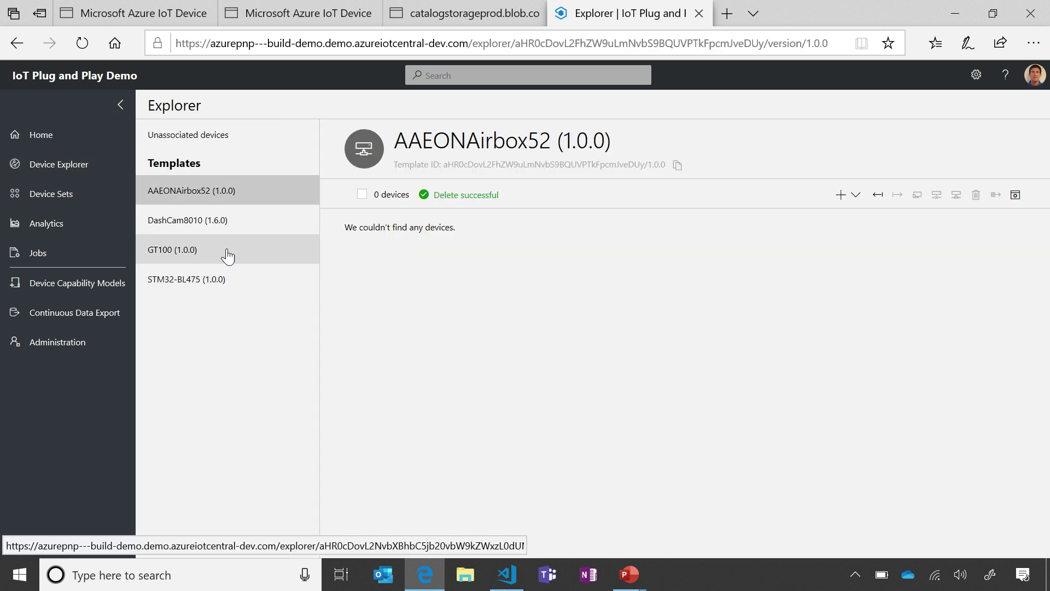
pyautogui.click(235, 263)
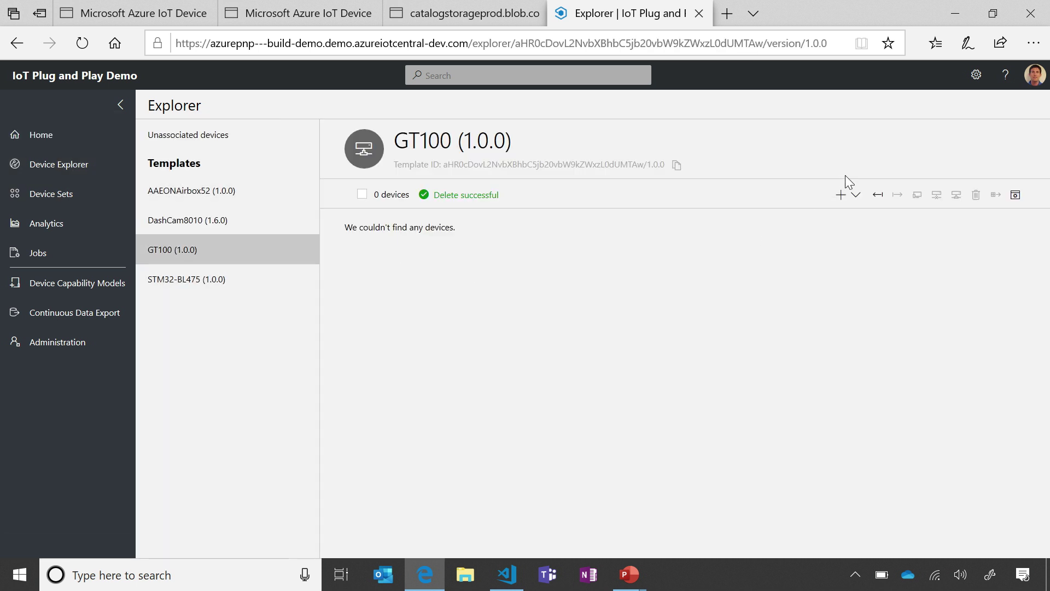
pyautogui.click(848, 195)
pyautogui.click(836, 238)
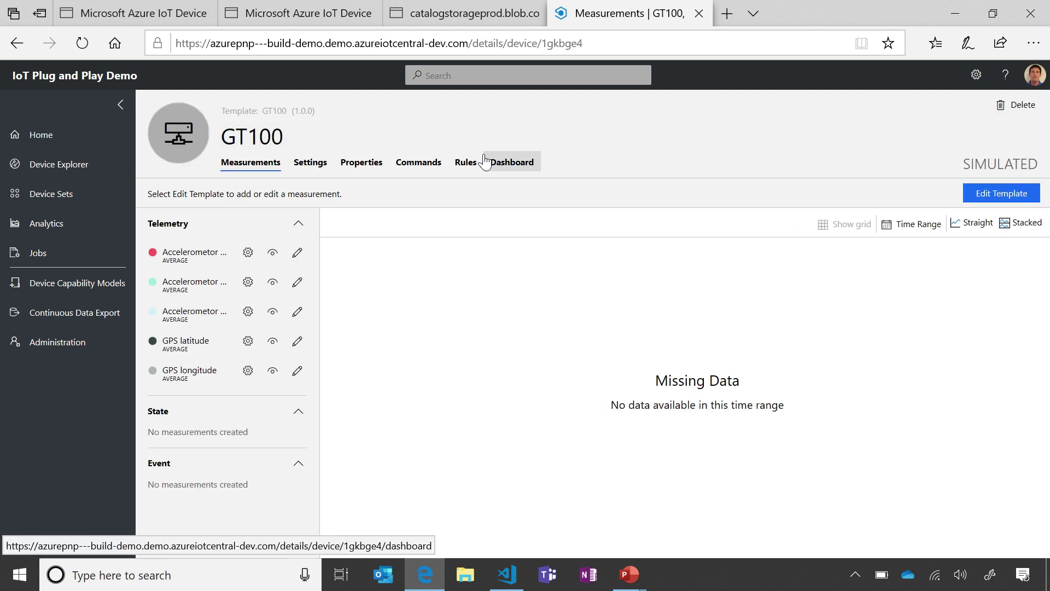
pyautogui.click(513, 163)
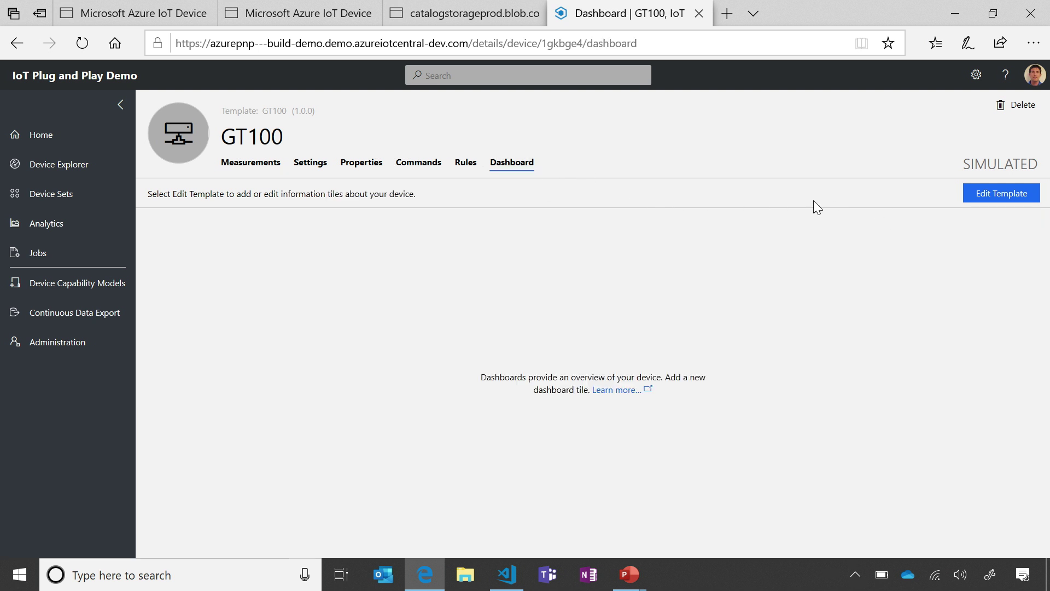
# - Add a map tile titled 'Asset Location' using Device Location to the GT100 dashboard template
pyautogui.click(1003, 195)
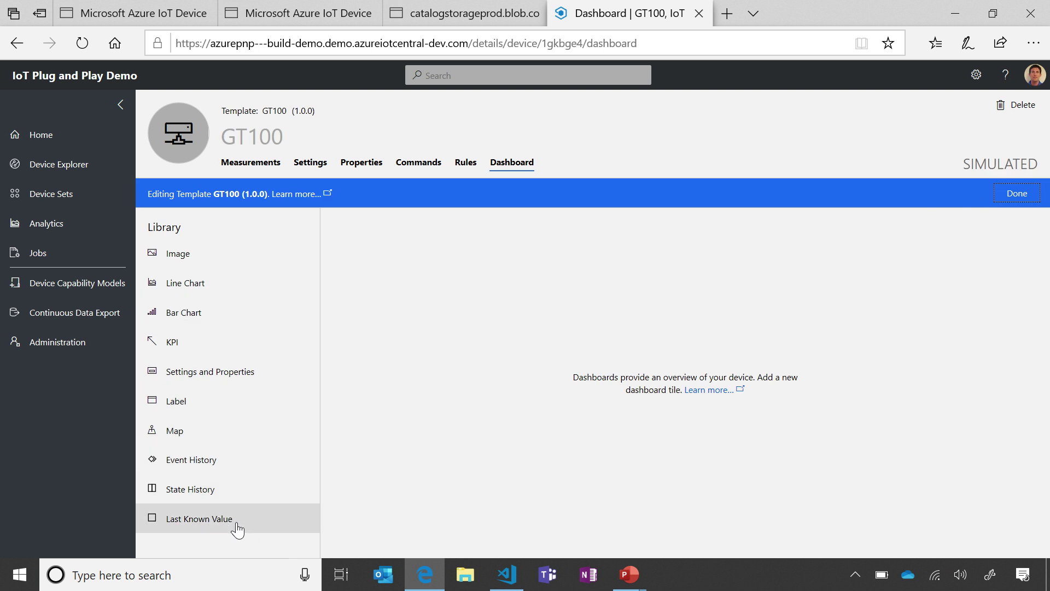
pyautogui.click(225, 430)
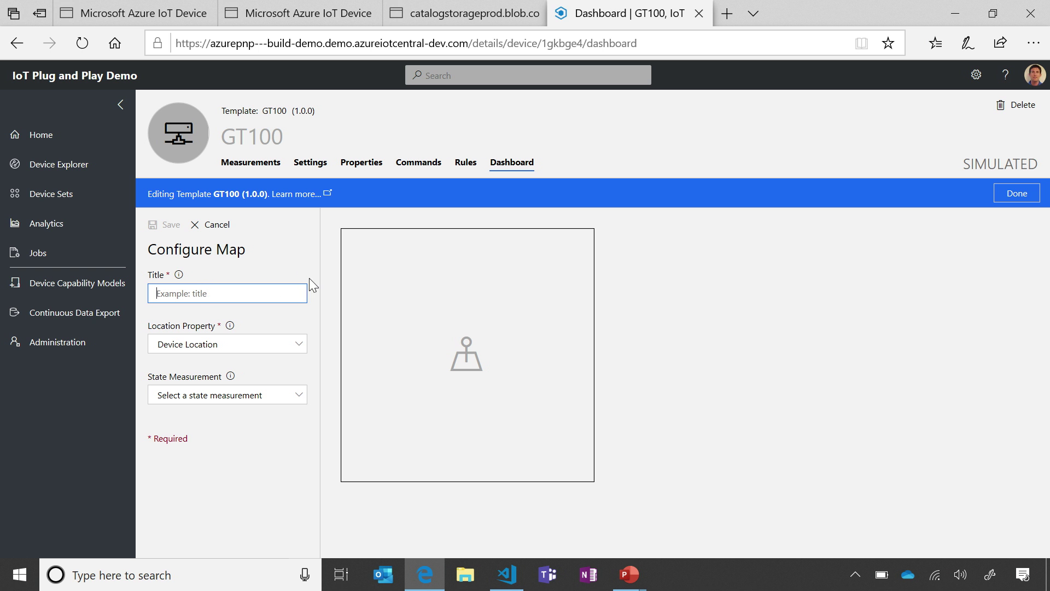
pyautogui.write('a')
pyautogui.press('BackSpace')
pyautogui.write('Ass')
pyautogui.write('et Location')
pyautogui.click(172, 224)
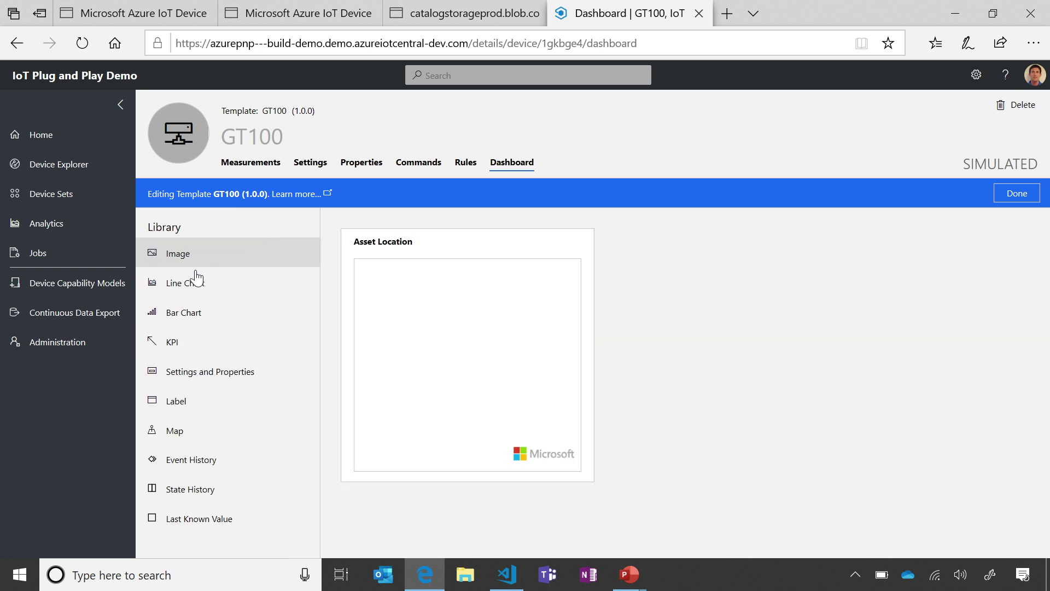
# - Add a 'Motion' line chart tile plotting the three accelerometer measures
pyautogui.click(199, 284)
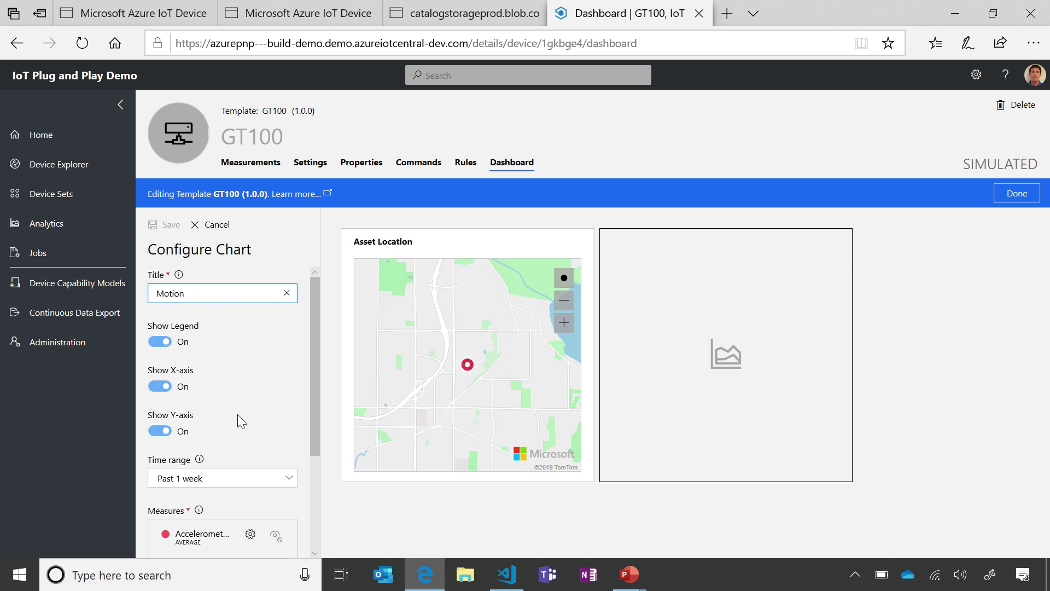
pyautogui.scroll(-2, 237, 415)
pyautogui.scroll(-2, 266, 462)
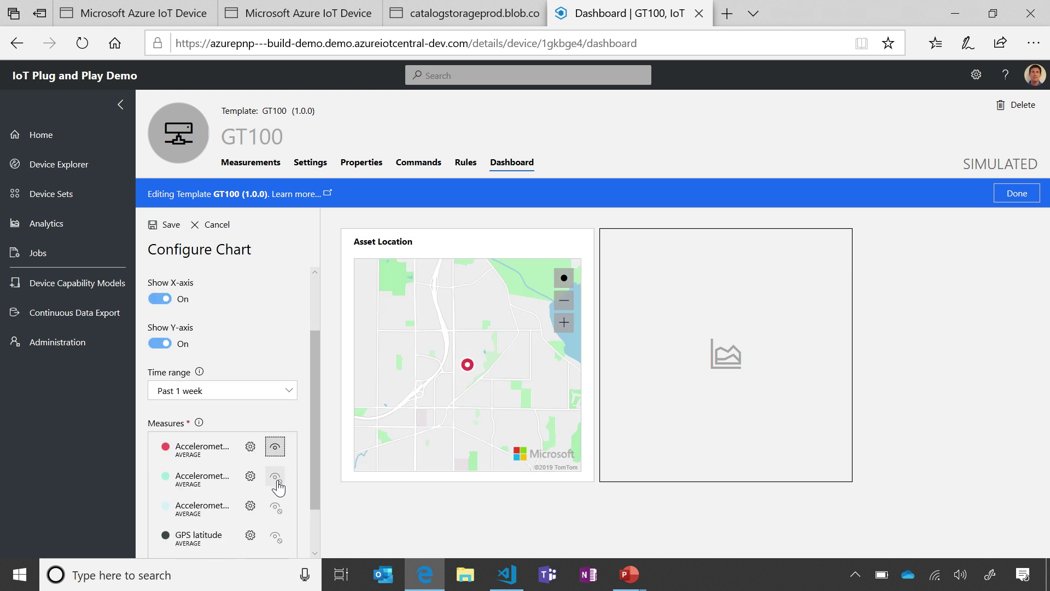
pyautogui.scroll(-2, 316, 475)
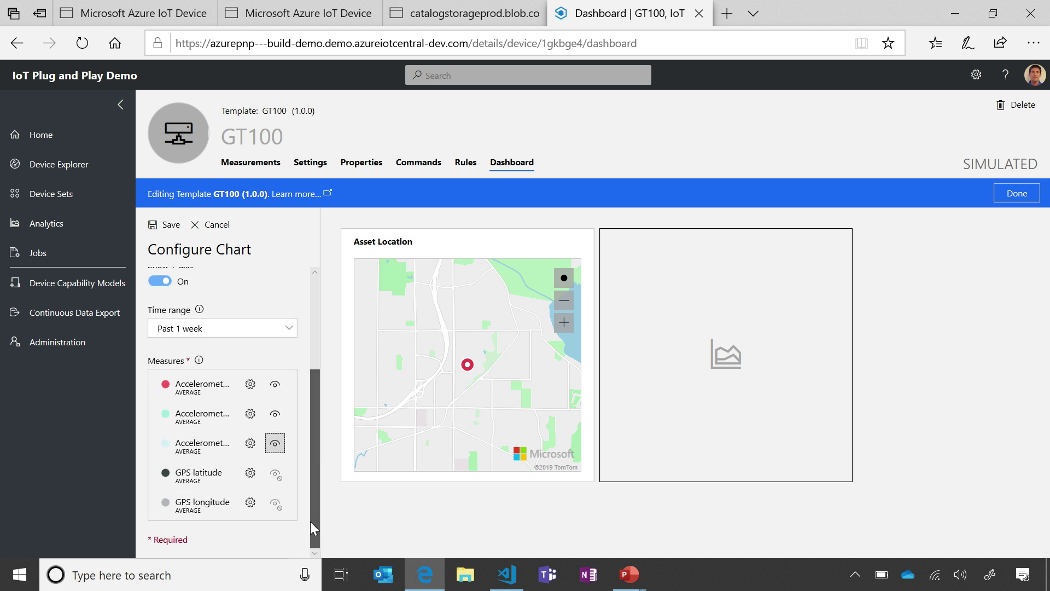
pyautogui.click(167, 227)
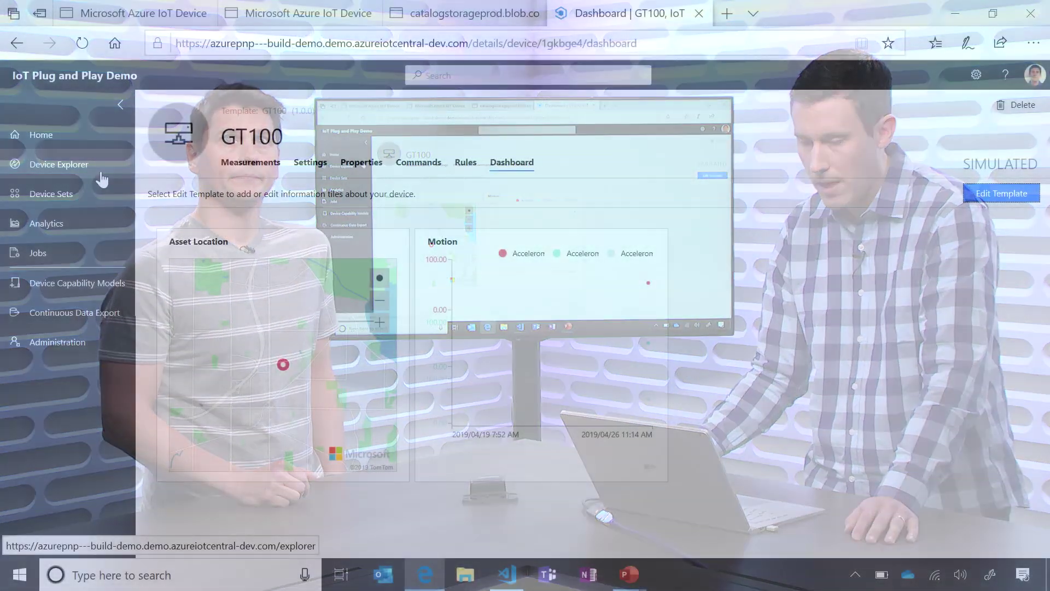
# - Leave template editing and go to Device Explorer's list of device templates
pyautogui.click(98, 168)
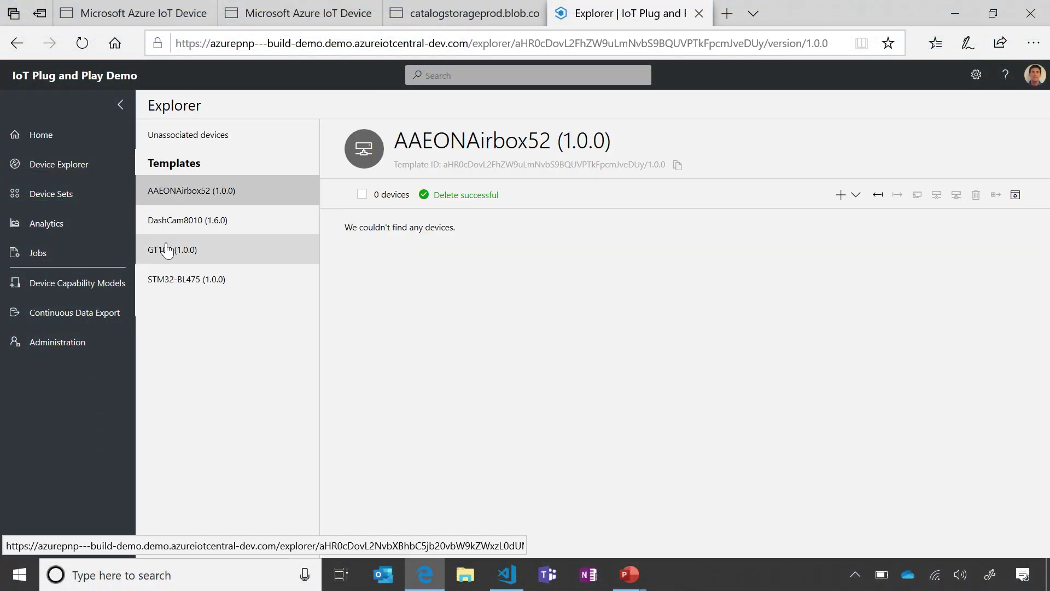
# - Open tracker23's dashboard under the GT100 (1.0.0) template, then switch to another application
pyautogui.click(173, 250)
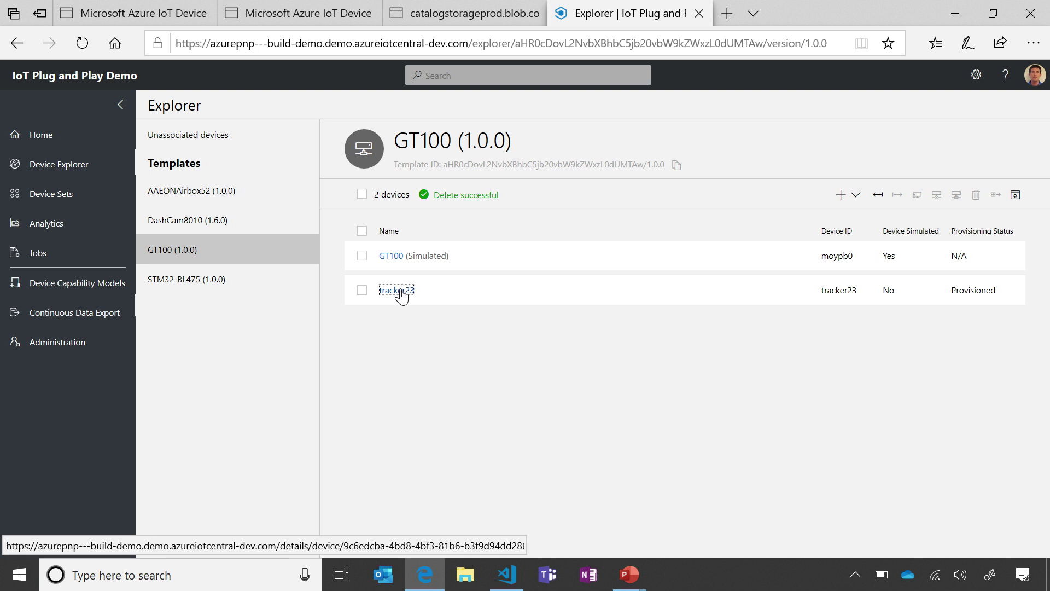
pyautogui.click(401, 293)
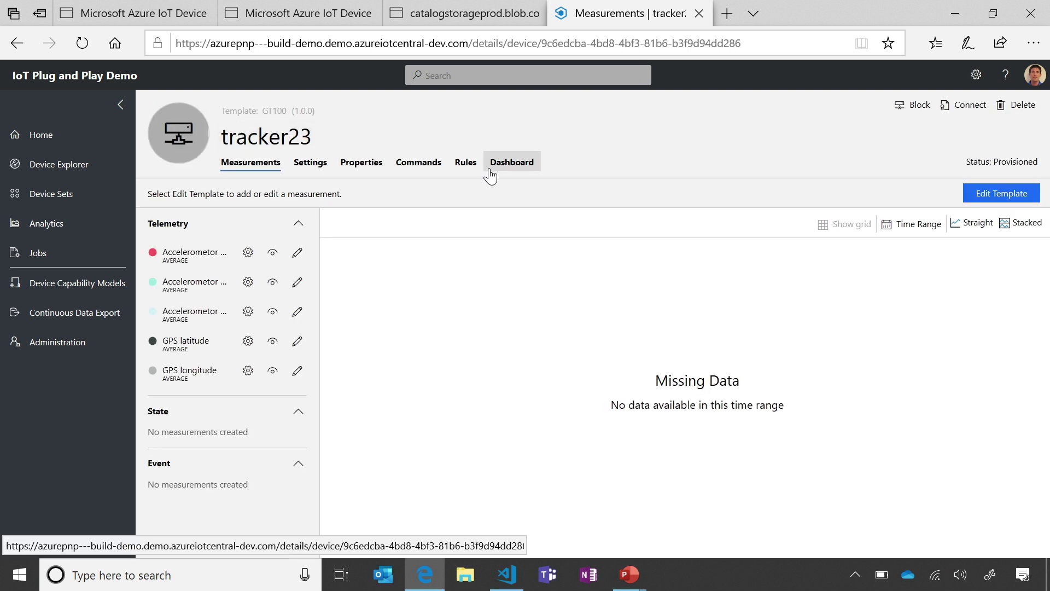
pyautogui.click(511, 162)
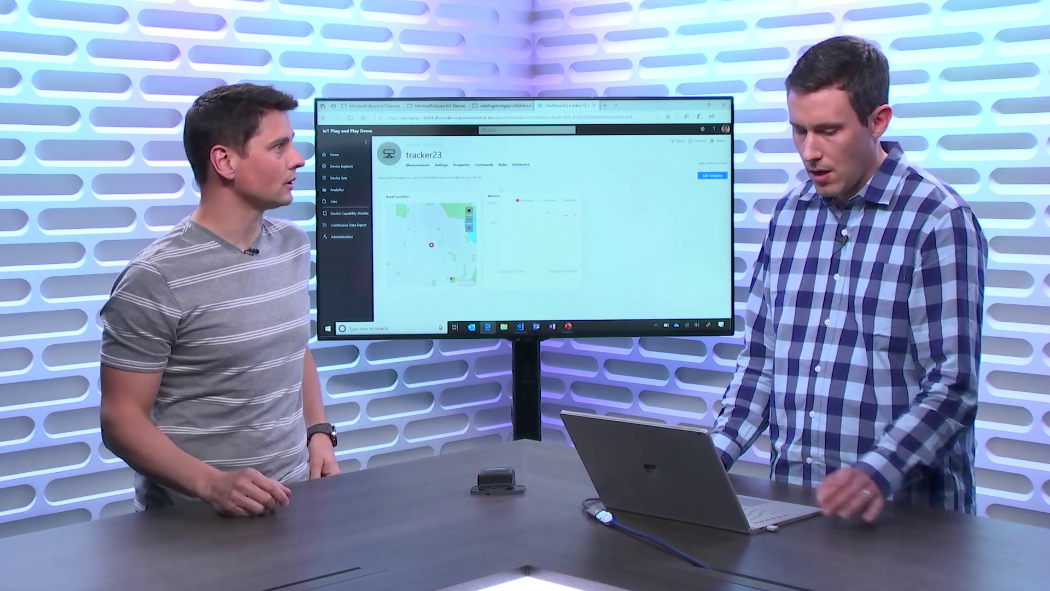
pyautogui.hotkey('alt', 'Tab')
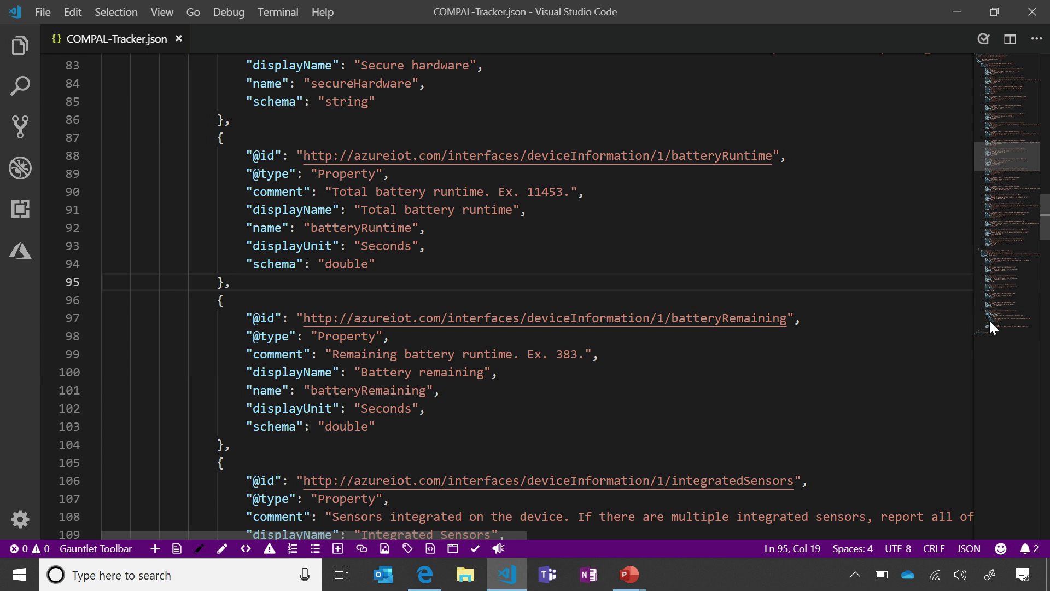
pyautogui.press('Return')
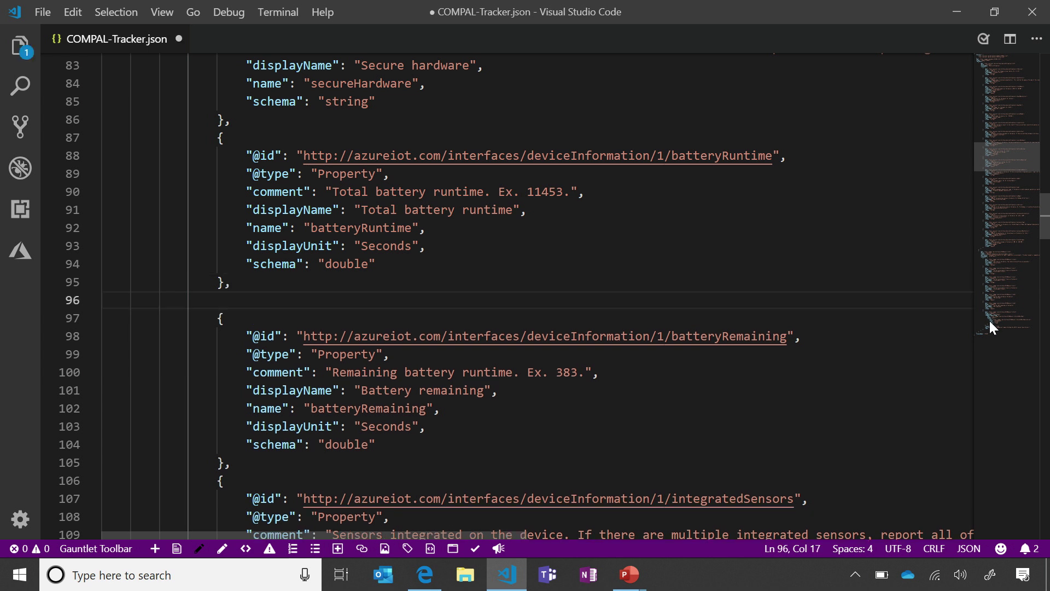
pyautogui.write('{}')
pyautogui.press('Return')
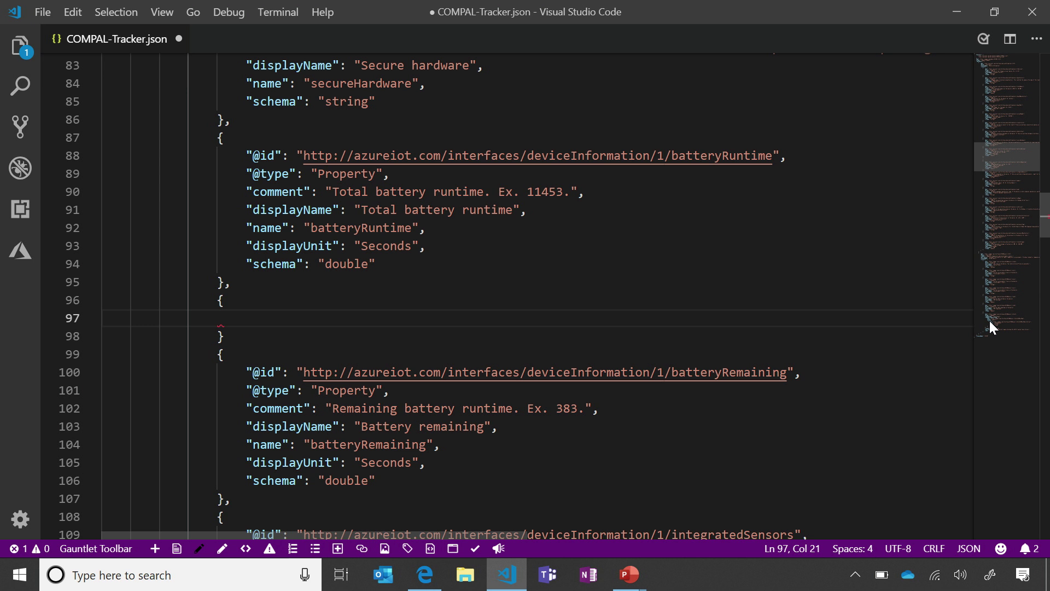
pyautogui.write('"')
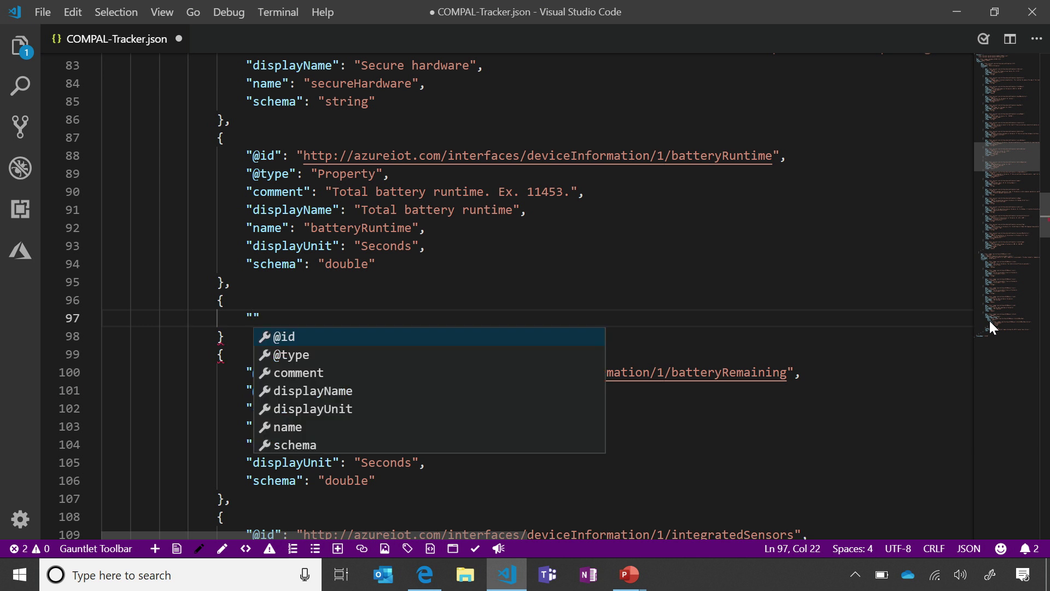
pyautogui.press('Tab')
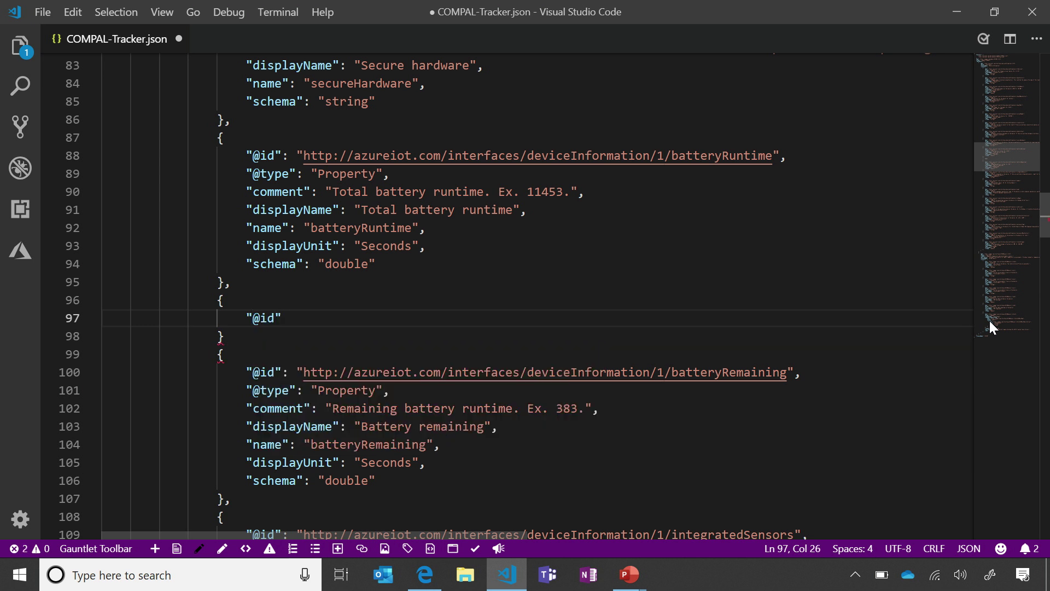
pyautogui.write(': ')
pyautogui.write('"')
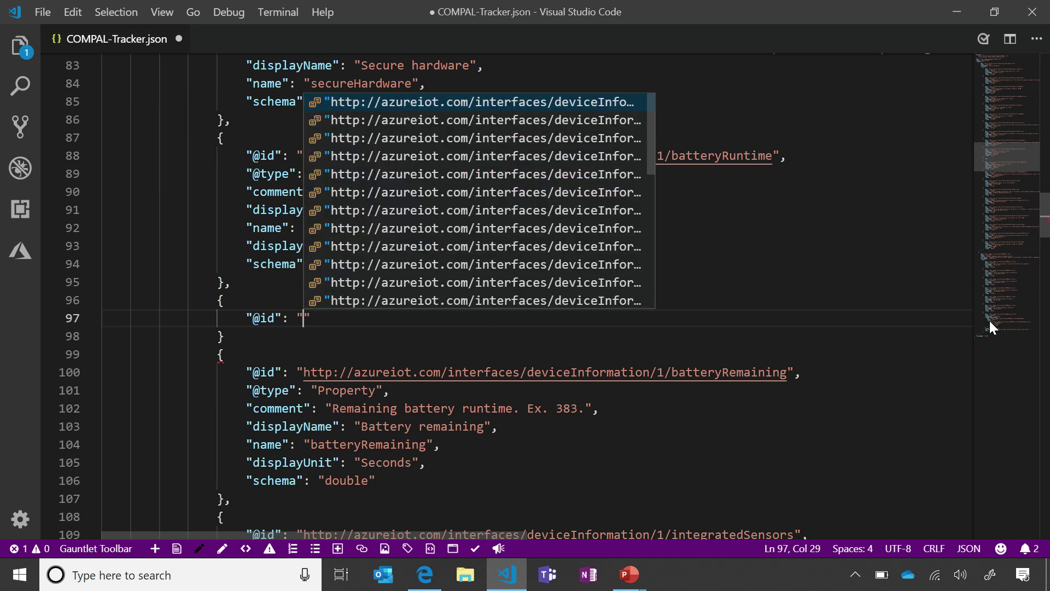
pyautogui.click(688, 463)
pyautogui.hotkey('ctrl', 'shift', 'p')
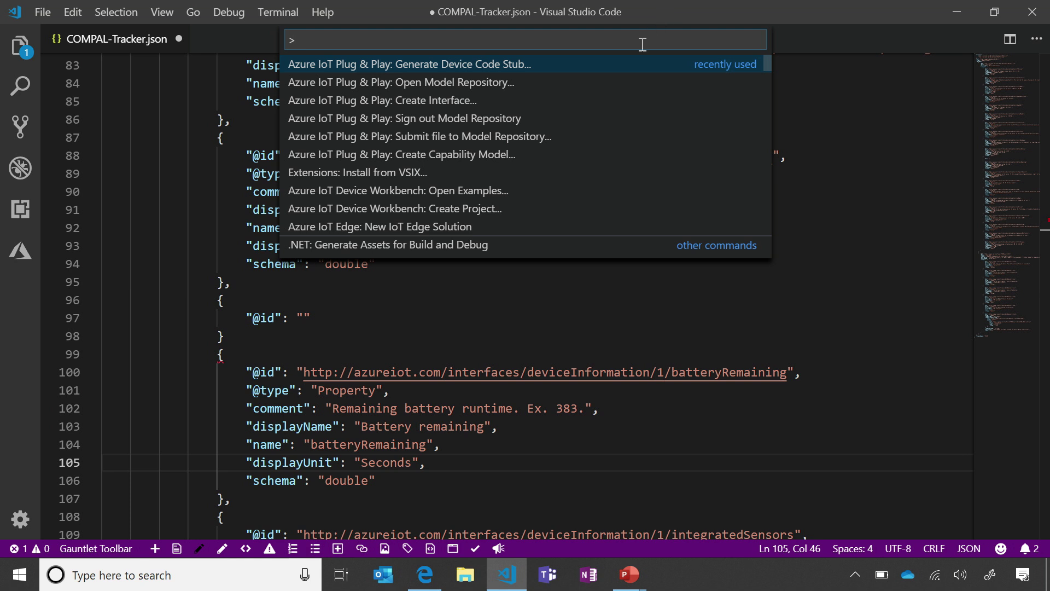
pyautogui.click(834, 107)
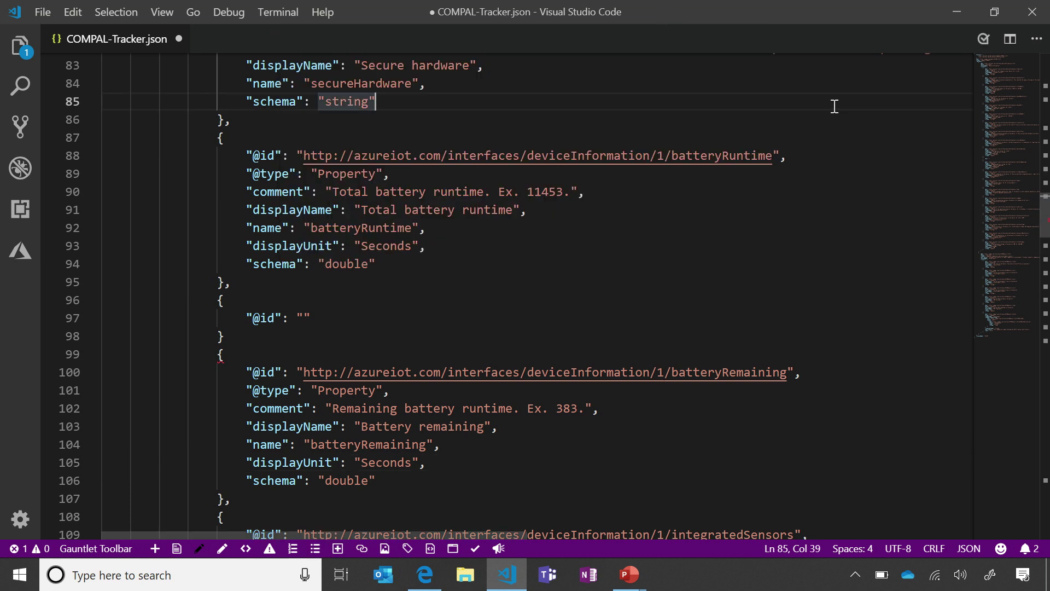